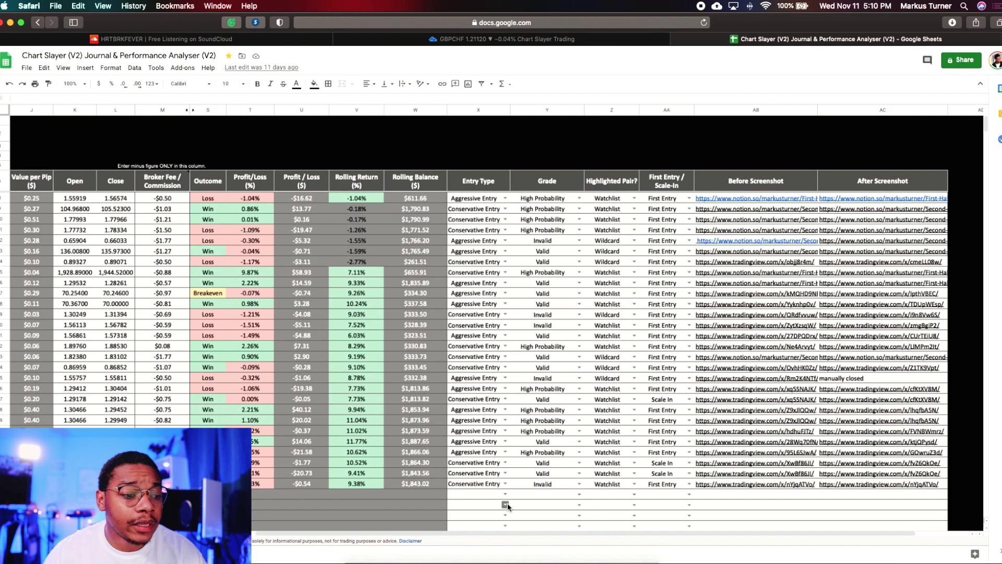
- Leave the trade log for the account key information sheet and the performance analysis sheet, and review the monthly returns tables and charts
left_click(105, 553)
scroll(235, 339, "up", 10)
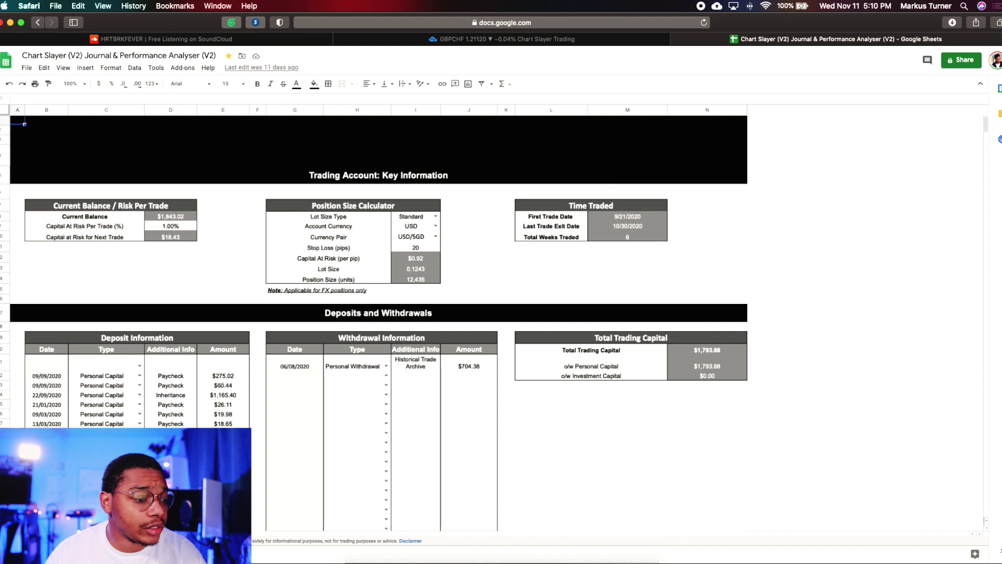
key("alt+Down")
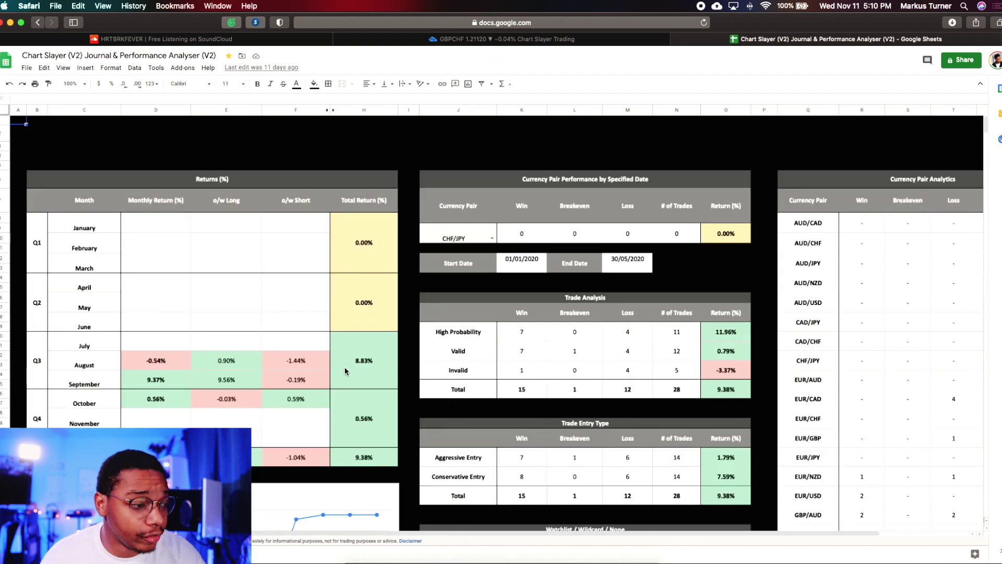
scroll(225, 418, "down", 5)
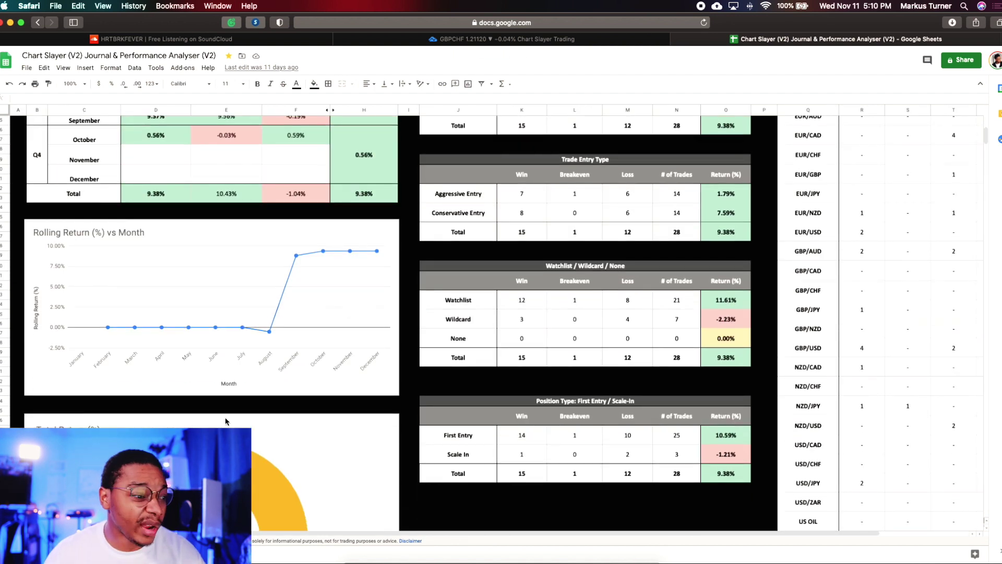
scroll(226, 419, "down", 4)
scroll(226, 420, "up", 10)
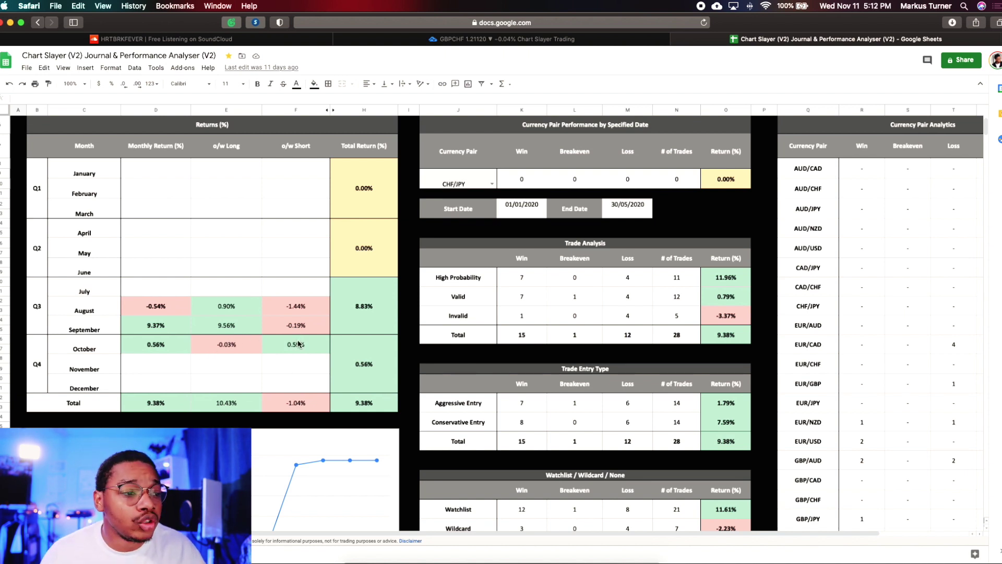
scroll(266, 324, "down", 5)
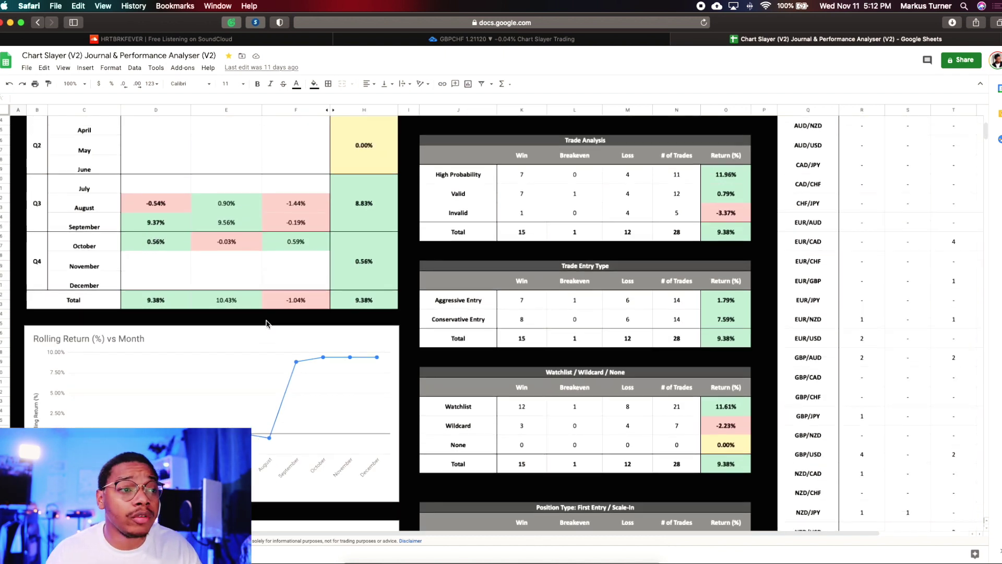
- Switch to the TradingView chart and open GBPUSD from the weekly watchlist on the daily timeframe
left_click(441, 42)
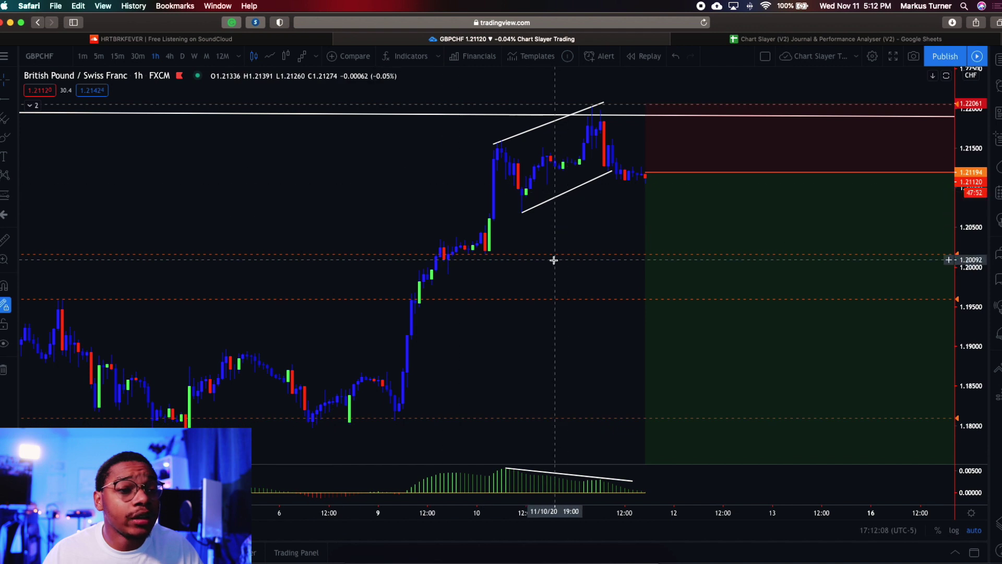
scroll(554, 259, "down", 3)
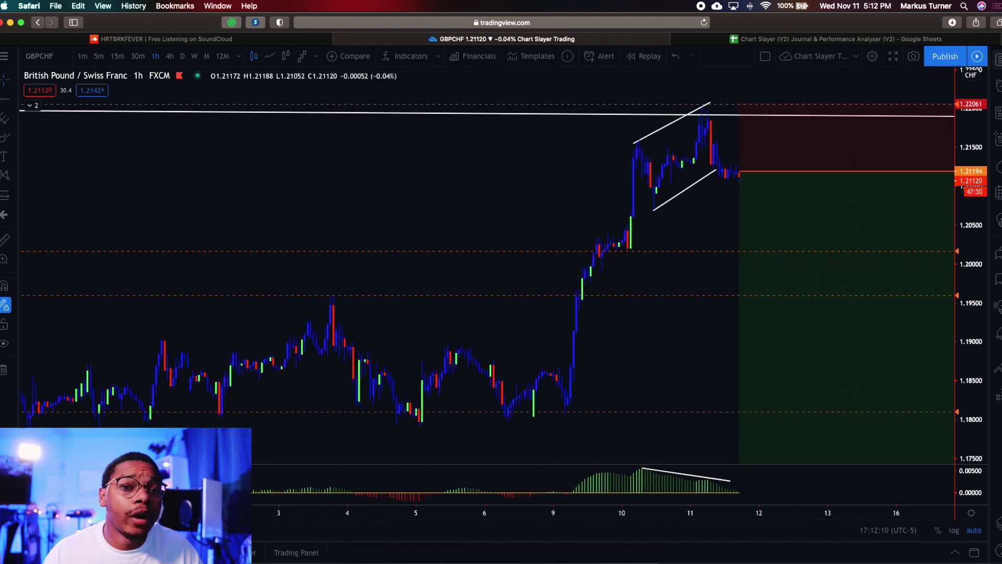
left_click(997, 59)
left_click(887, 145)
left_click(890, 178)
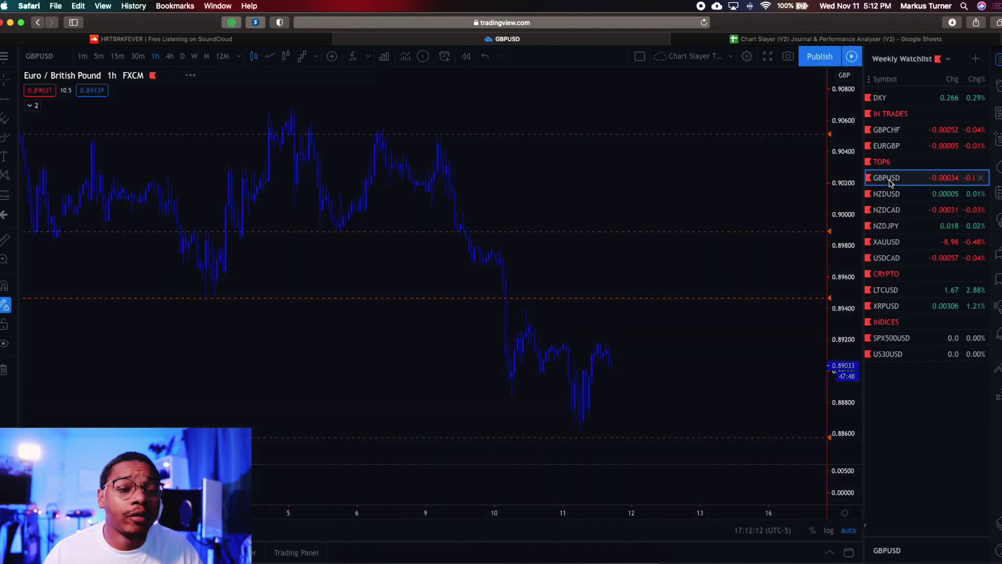
left_click(169, 56)
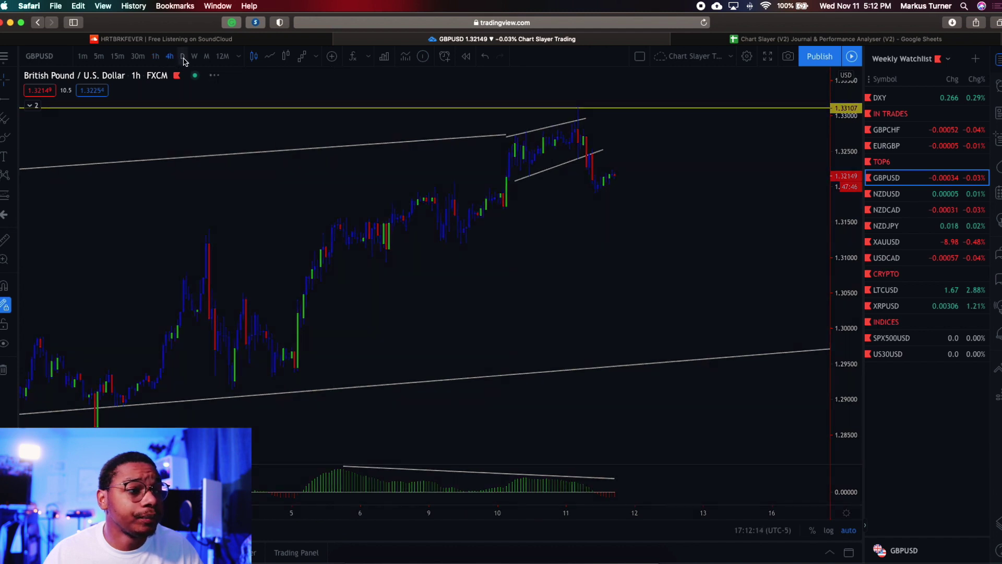
left_click(182, 57)
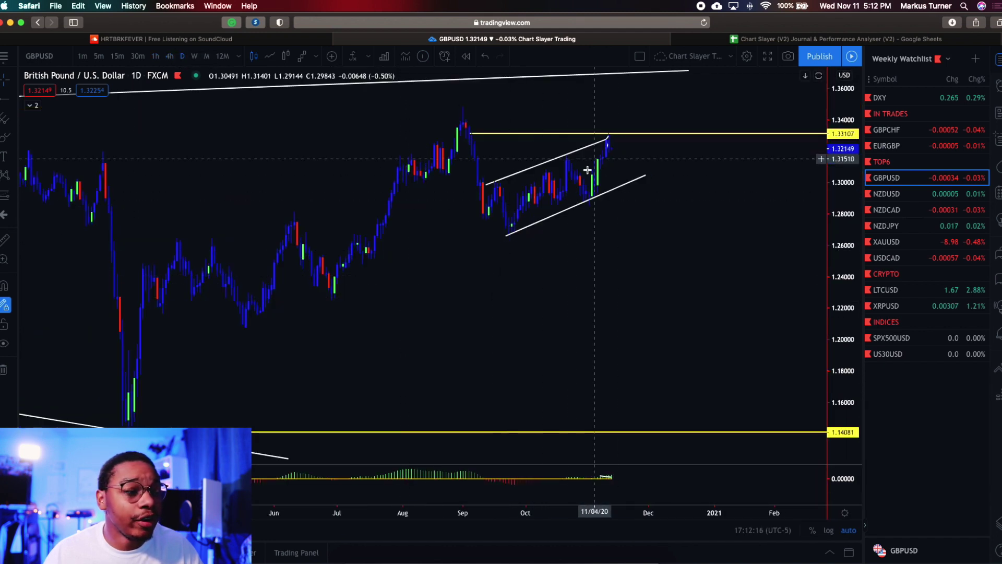
- Circle the rising channel and sketch a projected fall and rebound on the daily GBPUSD chart with the brush, and undo the strokes
left_click(4, 137)
mouse_move(636, 130)
left_mouse_down()
mouse_move(555, 137)
mouse_move(667, 251)
mouse_move(533, 146)
left_mouse_up()
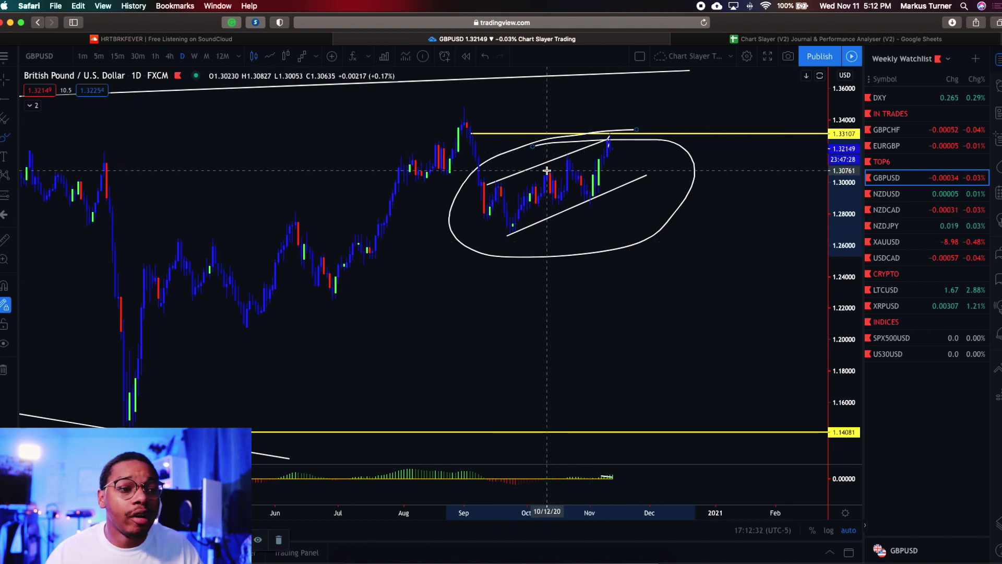
scroll(544, 203, "up", 3)
scroll(541, 241, "down", 3)
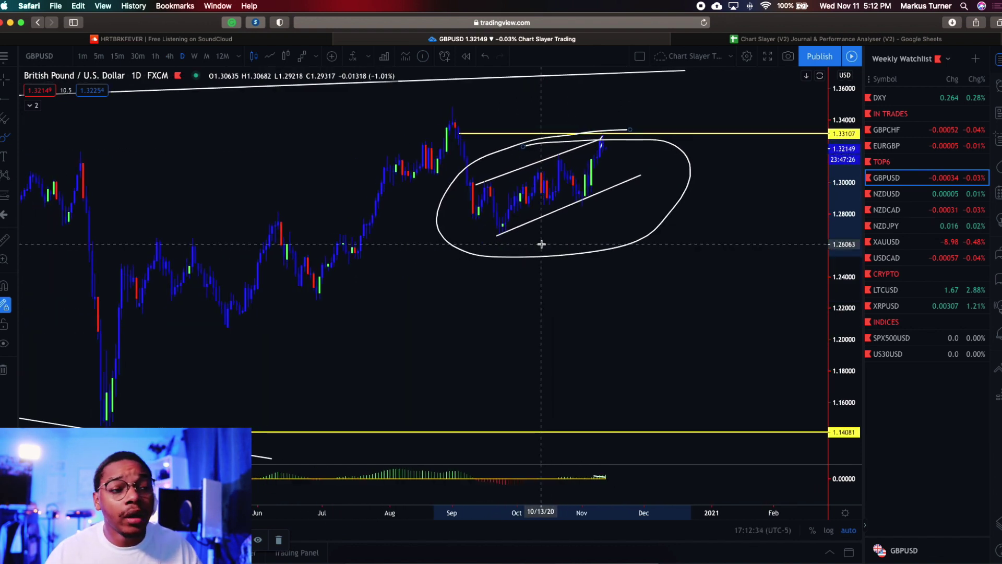
mouse_move(617, 155)
left_mouse_down()
mouse_move(660, 347)
mouse_move(674, 234)
left_mouse_up()
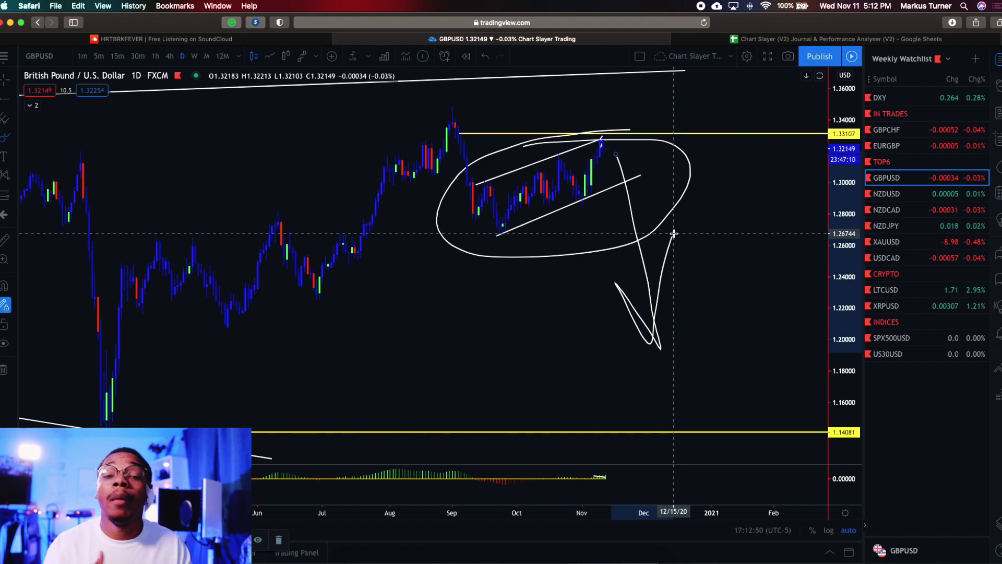
left_click(485, 55)
left_click(485, 56)
left_click(485, 56)
- Step the GBPUSD chart down through the 4-hour timeframe to the 1-hour timeframe
key("4")
key("h")
key("Return")
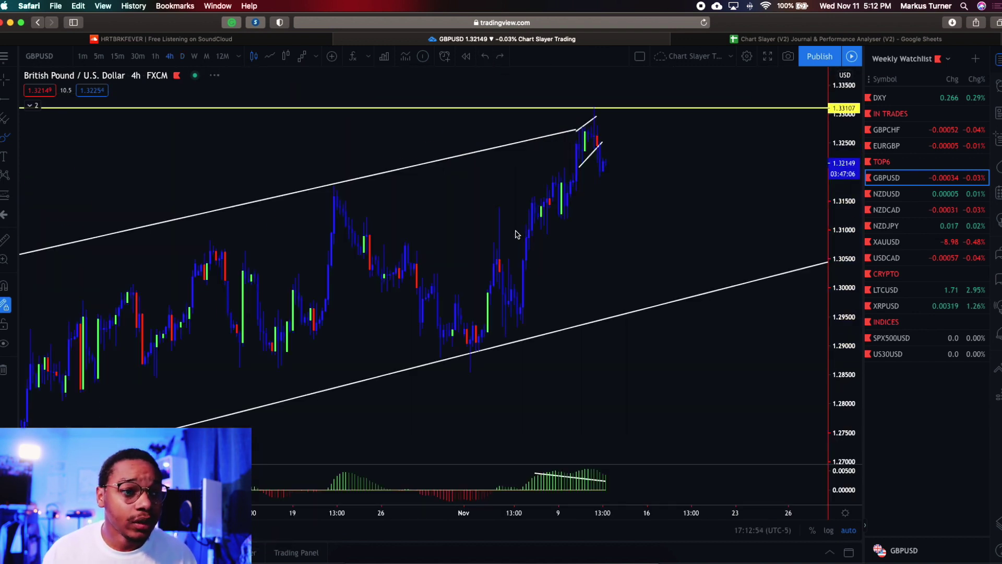
key("1")
key("h")
key("Return")
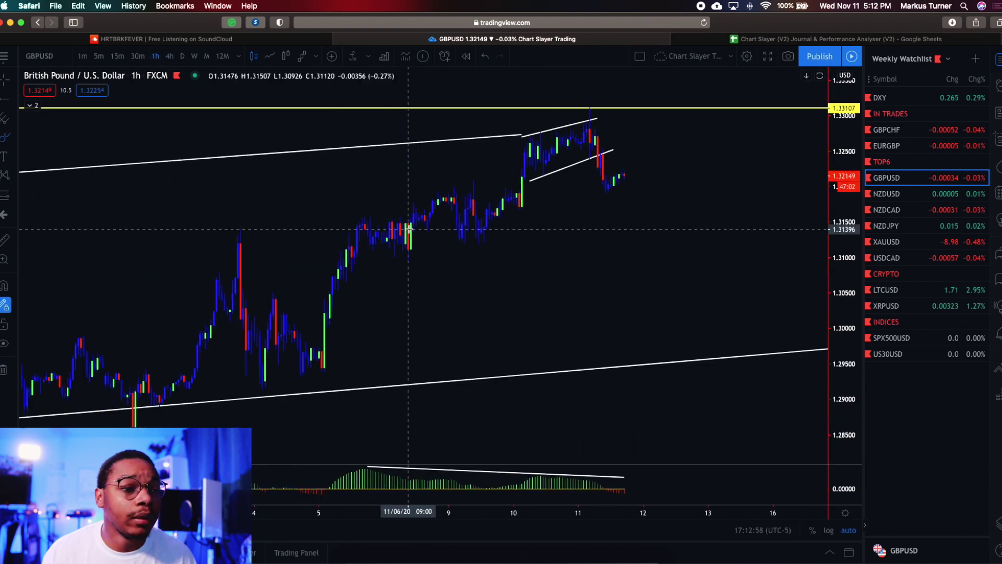
- Sketch a pullback after the channel break and a drop to the lower trendline with the brush, and undo the strokes
left_click_drag(414, 220, 257, 219)
left_click(485, 56)
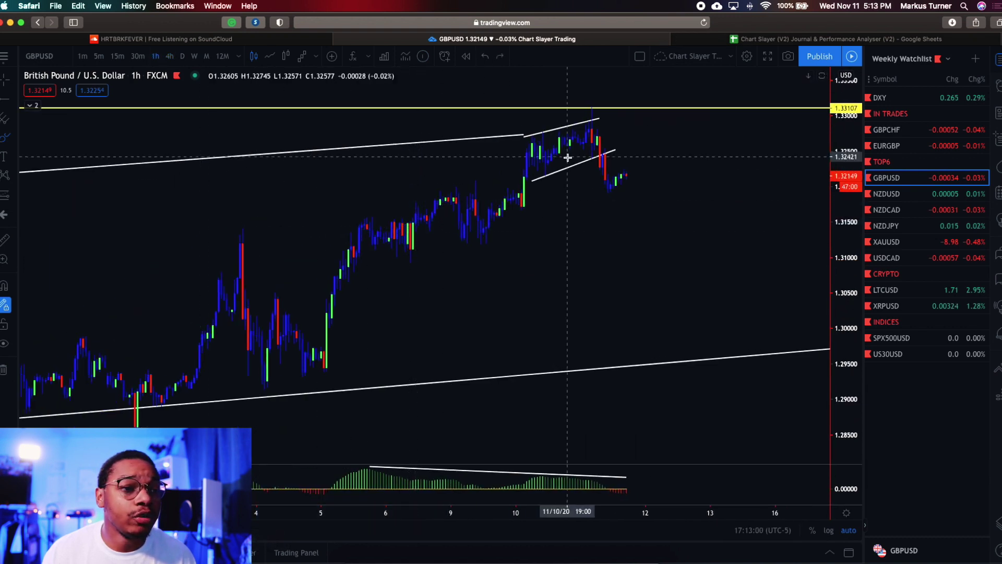
left_click_drag(612, 192, 648, 165)
mouse_move(591, 145)
left_mouse_down()
mouse_move(658, 143)
mouse_move(680, 366)
left_mouse_up()
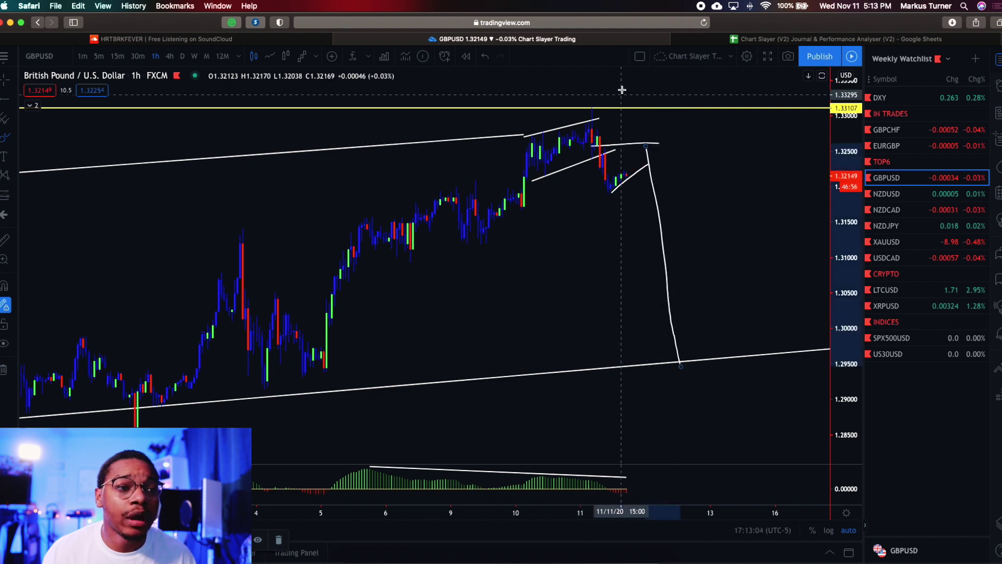
left_click(485, 56)
left_click(485, 55)
left_click(485, 56)
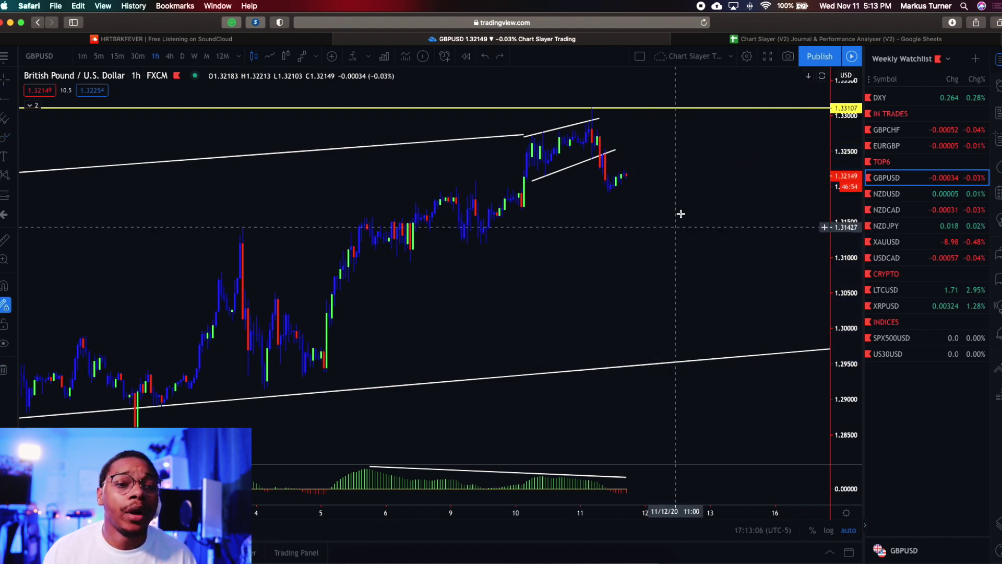
- Switch back to the Google Sheets trading journal and examine the returns table, rolling return chart and trade analysis tables
left_click(848, 39)
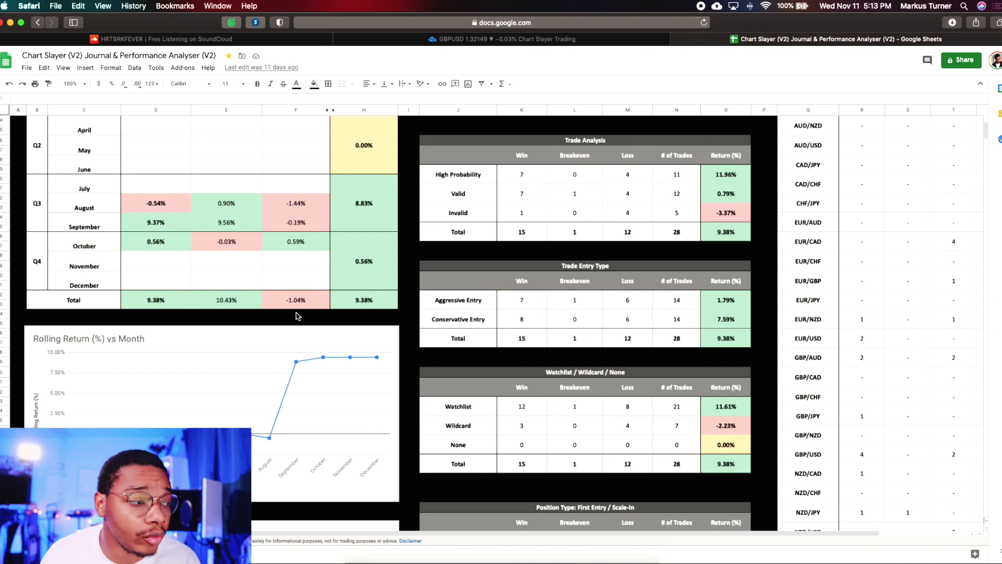
scroll(246, 340, "down", 3)
scroll(324, 306, "down", 7)
scroll(324, 307, "up", 5)
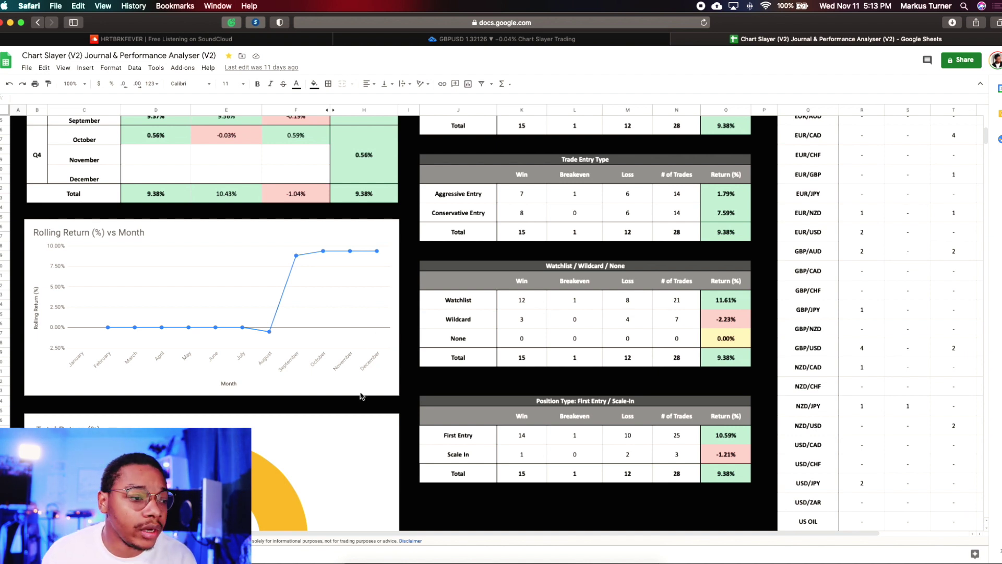
scroll(366, 366, "down", 5)
scroll(374, 365, "up", 3)
scroll(374, 364, "up", 6)
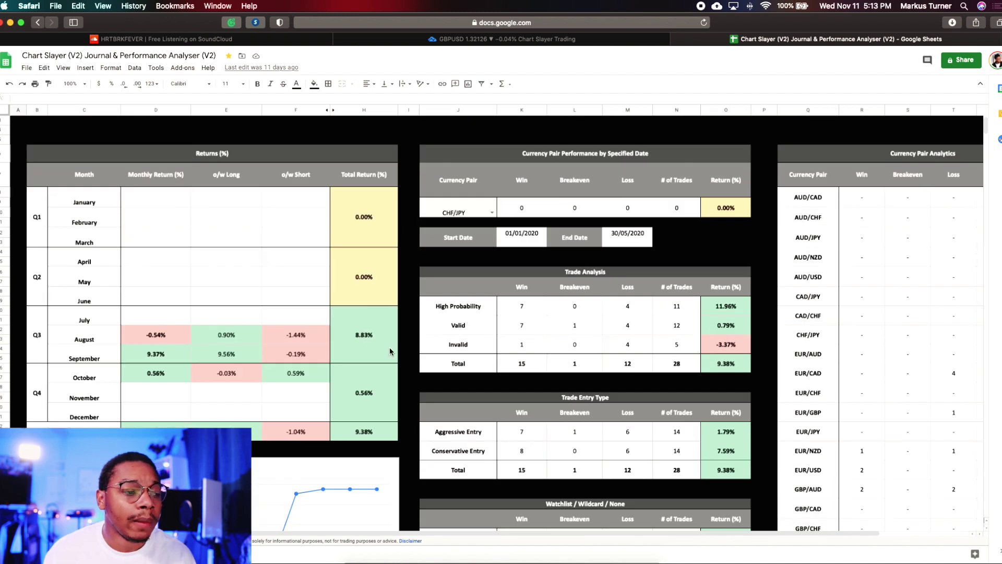
scroll(400, 346, "down", 4)
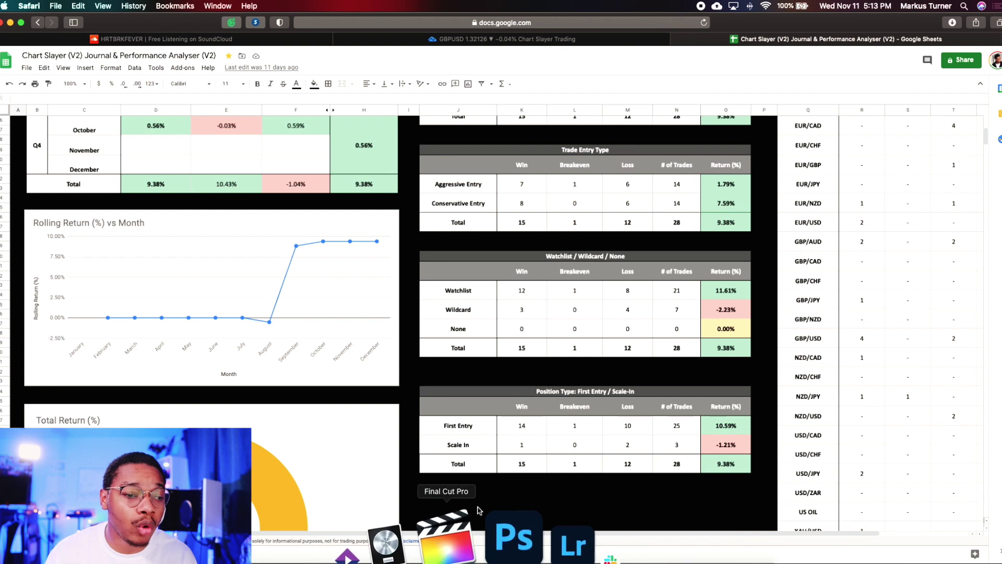
scroll(447, 325, "up", 3)
scroll(447, 325, "up", 8)
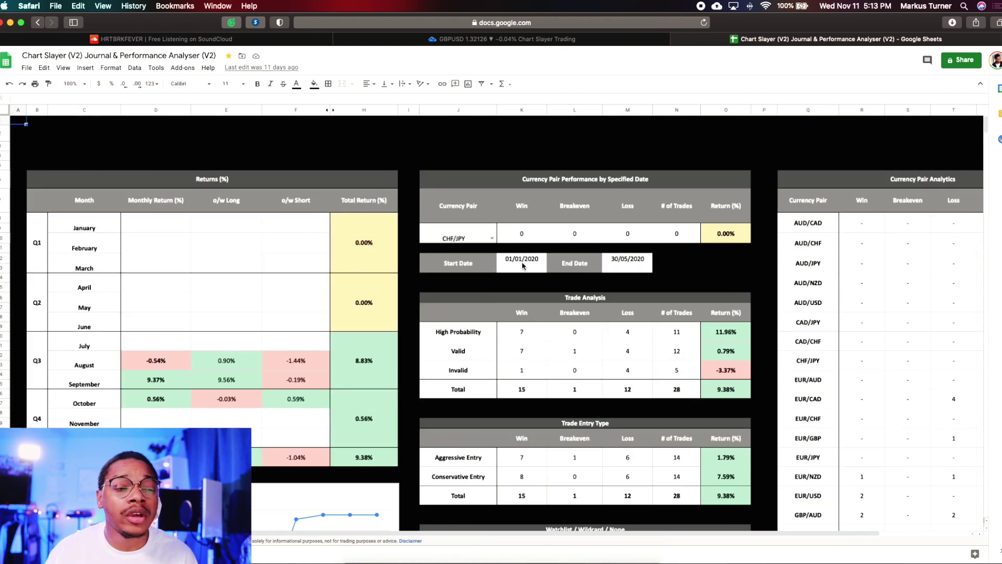
- Set the currency pair in the Currency Pair Performance by Specified Date table to EUR/NZD and finally to USD/JPY
left_click(494, 239)
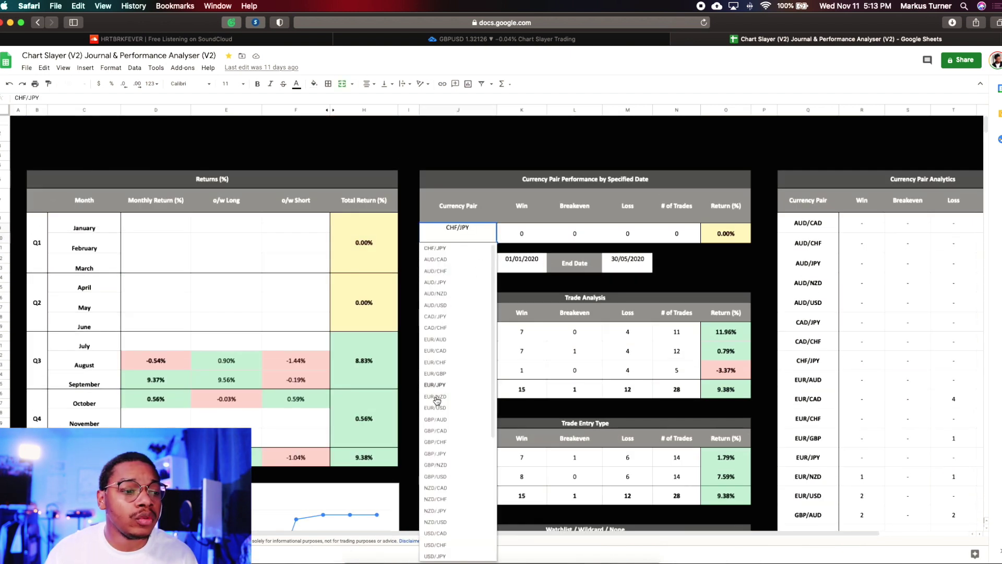
left_click(458, 397)
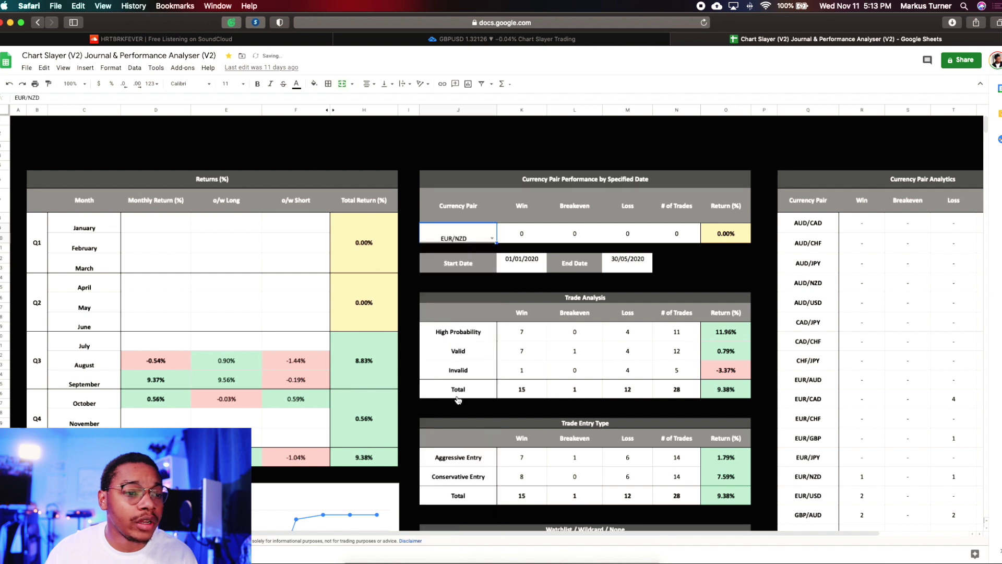
left_click(491, 240)
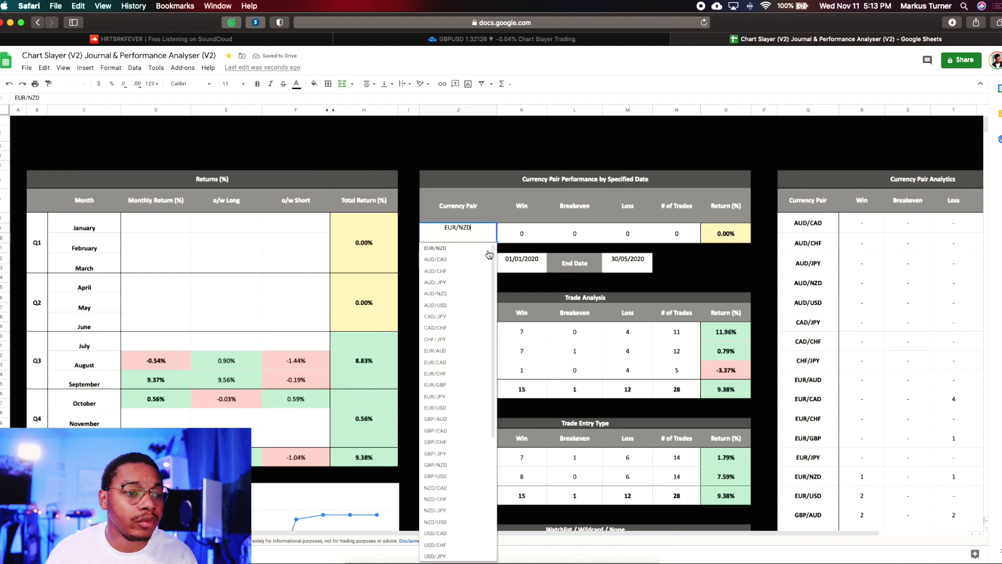
scroll(458, 412, "down", 5)
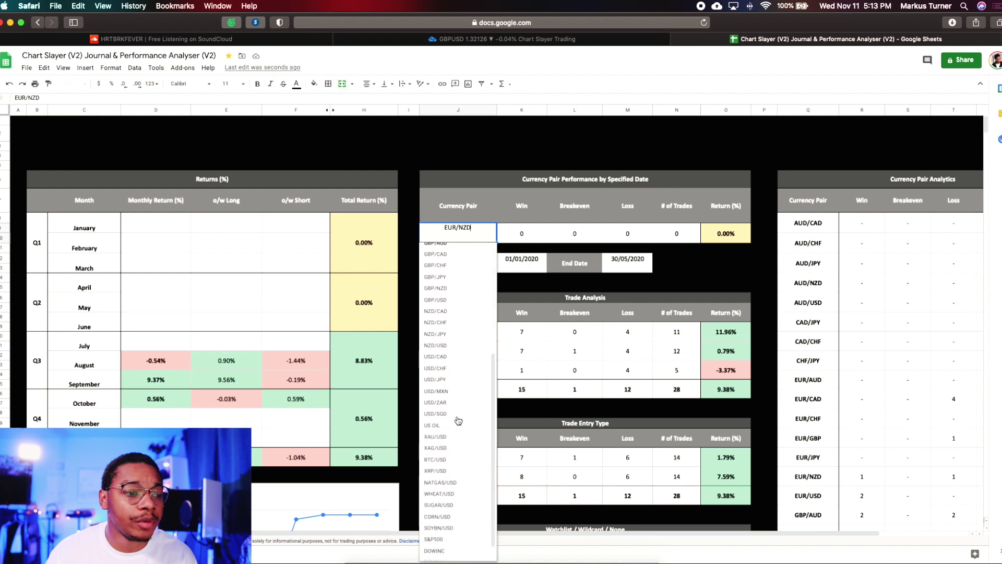
left_click(457, 368)
left_click(571, 206)
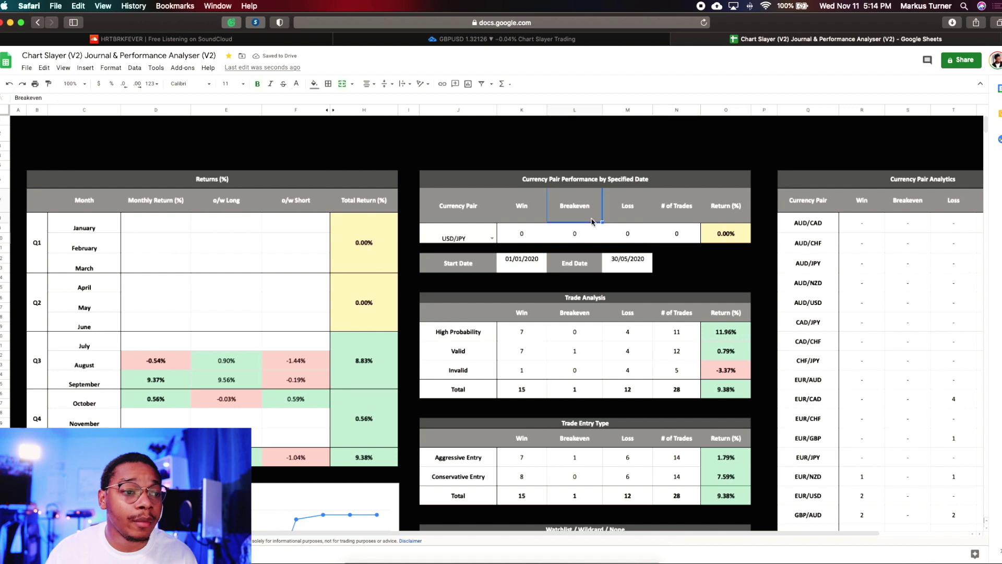
- Examine the Trade Analysis, Trade Entry Type, Watchlist / Wildcard / None and Position Type tables
scroll(495, 243, "down", 5)
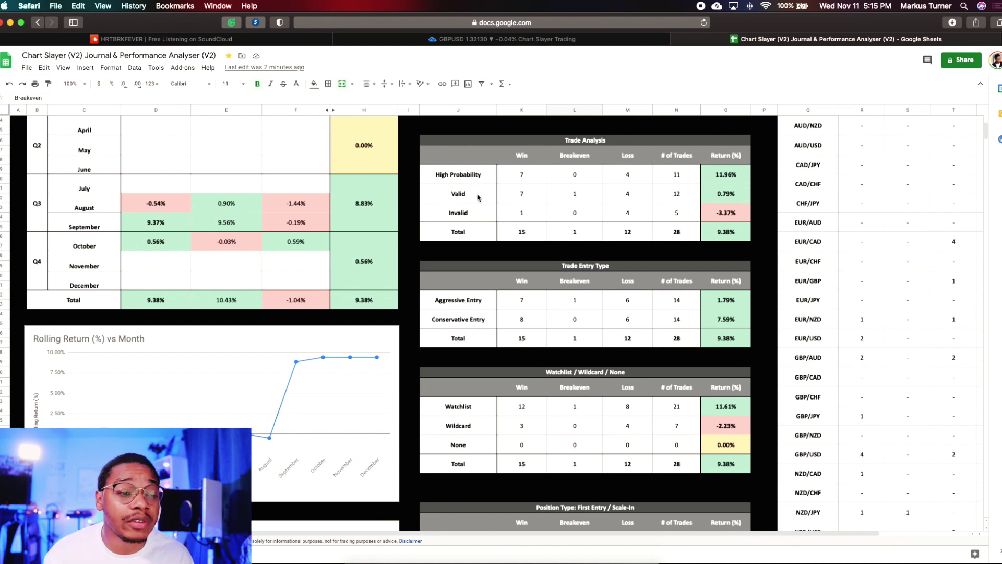
scroll(647, 294, "down", 5)
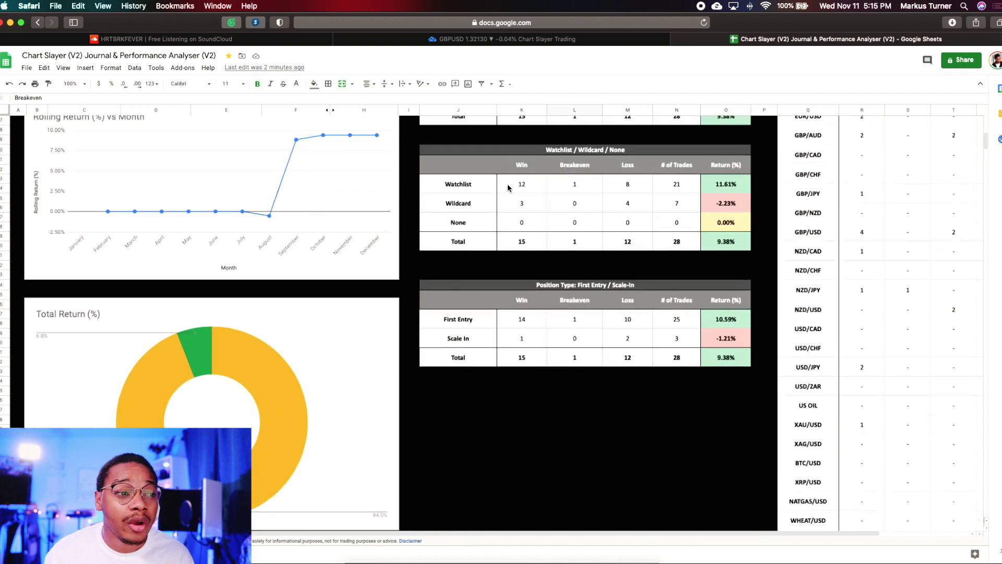